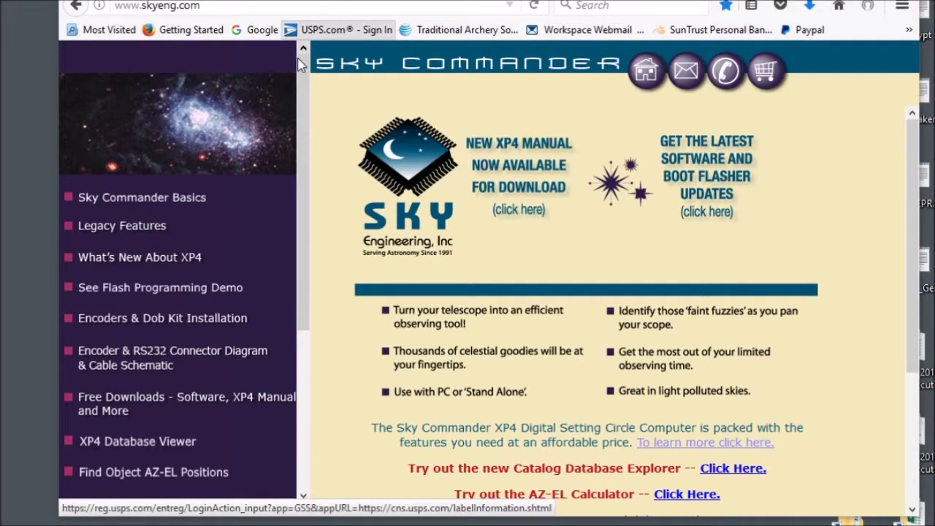
- Open the Free Downloads page of the Sky Commander site and find the PC Boot-Flasher software download link
drag(305, 168, 283, 259)
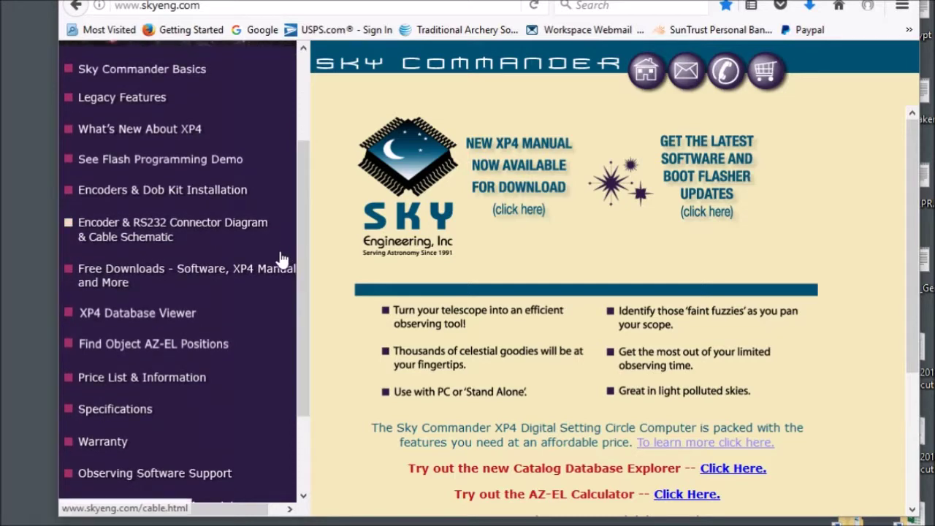
click(148, 278)
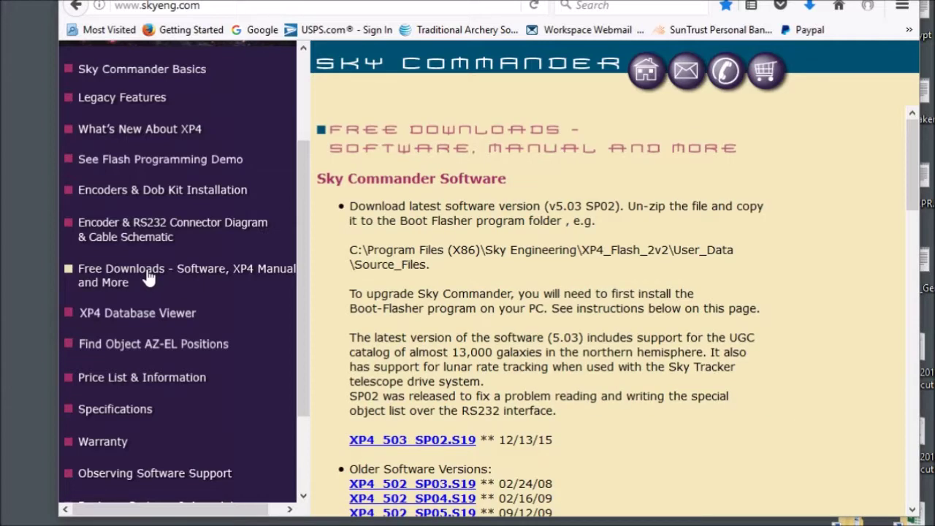
drag(911, 145, 899, 334)
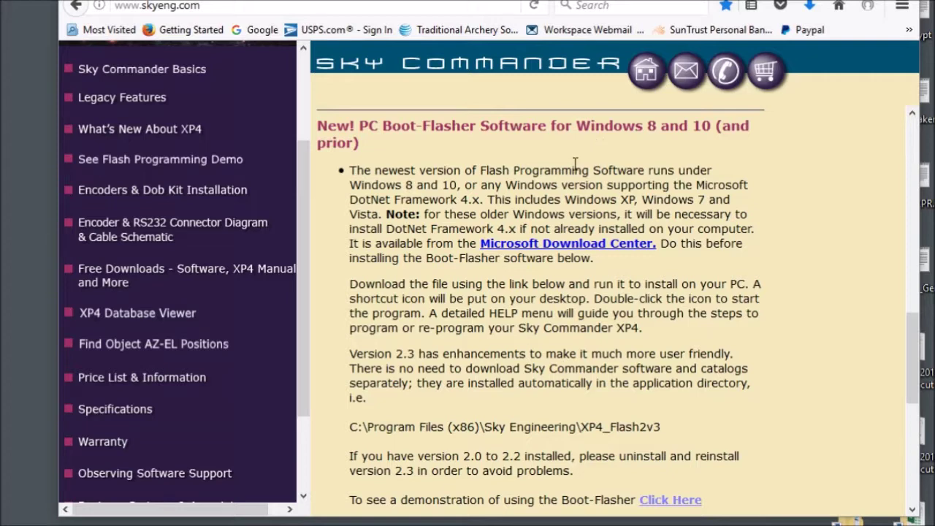
scroll(576, 164, down, 5)
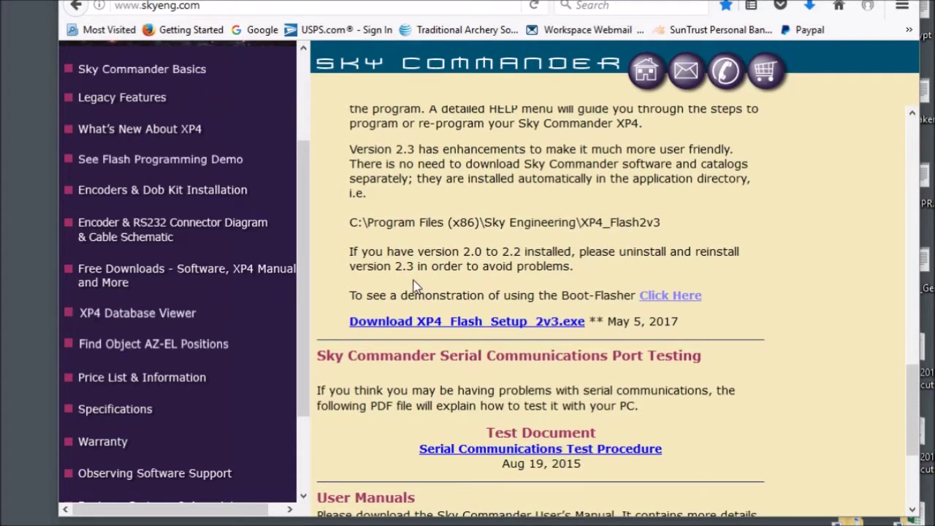
- Request the XP4_Flash_Setup_2v3.exe download, cancel the save prompt and close the browser
click(472, 322)
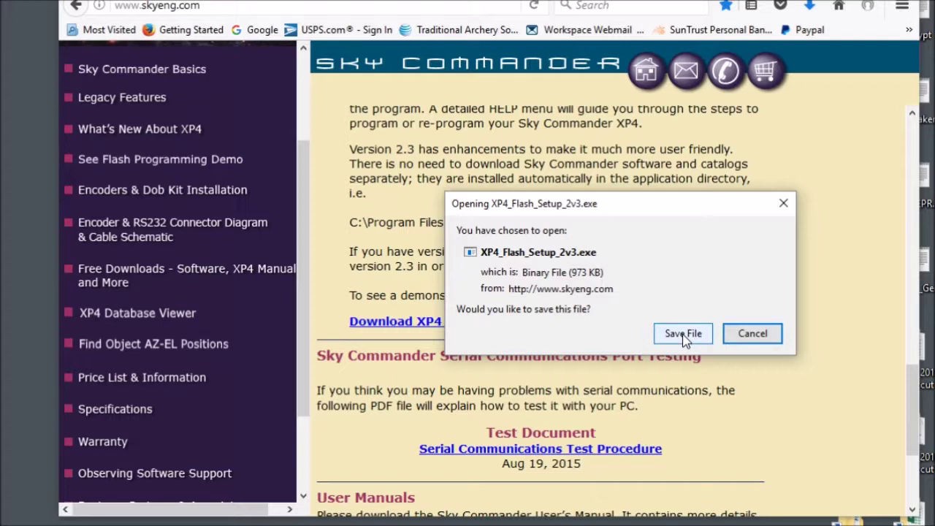
click(753, 334)
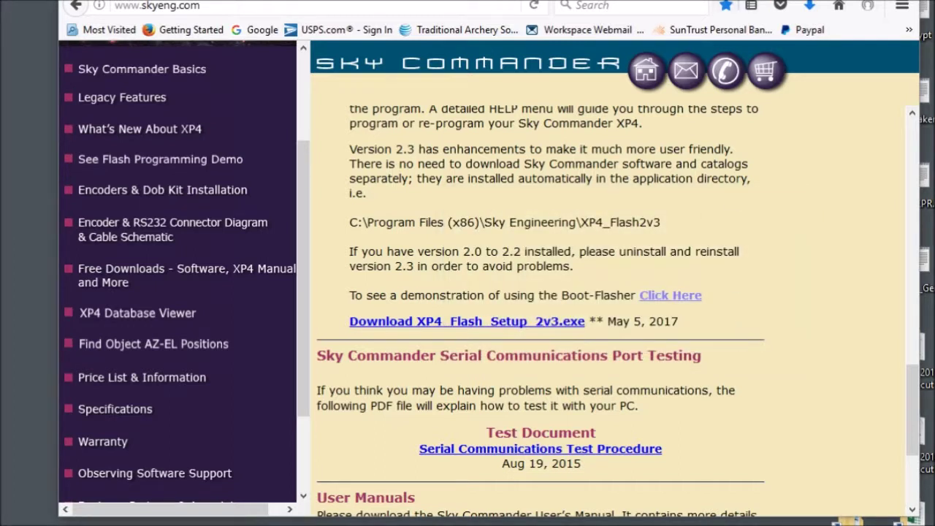
key(alt+F4)
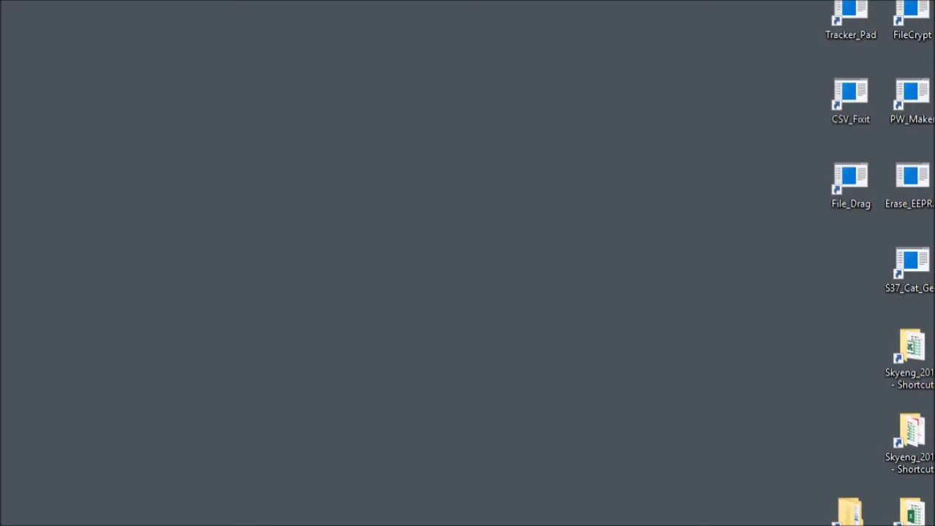
- Run the XP4_Flash setup from the desktop and install it with the default destination and Start Menu folders
drag(402, 120, 461, 265)
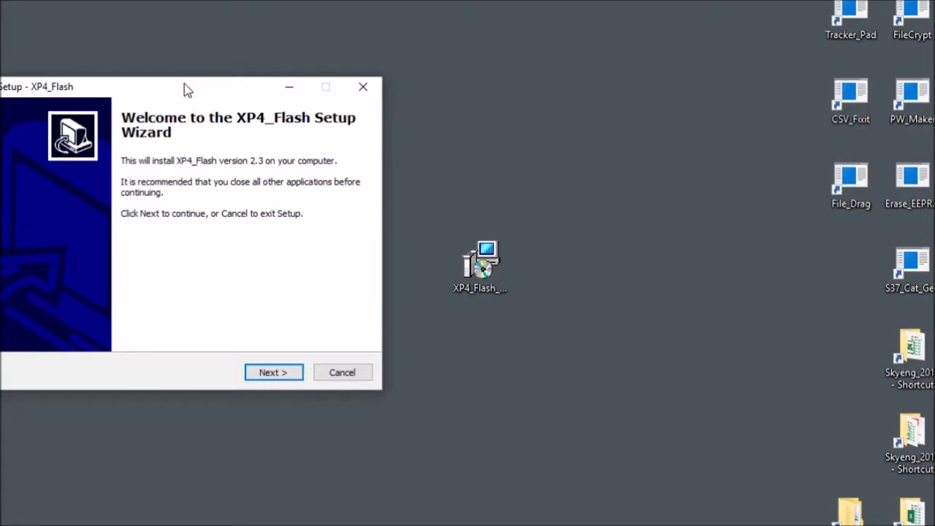
drag(184, 83, 521, 96)
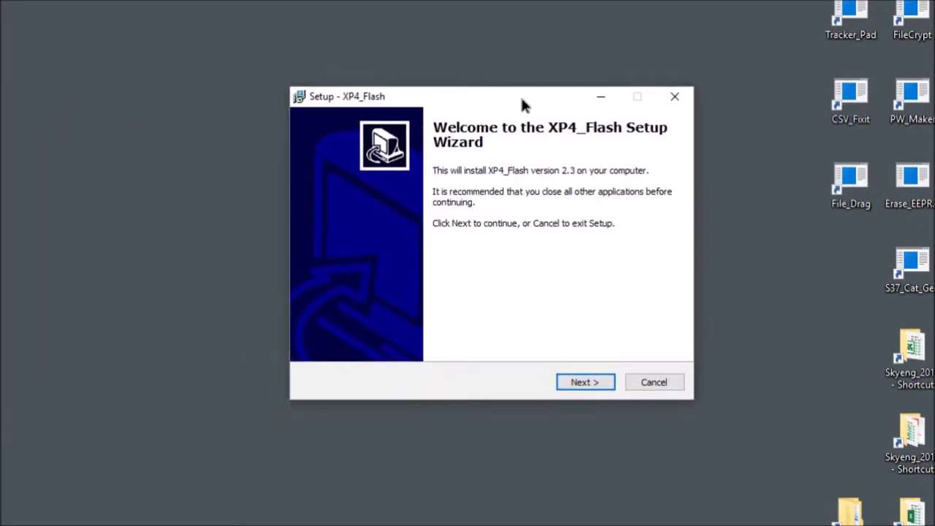
click(583, 383)
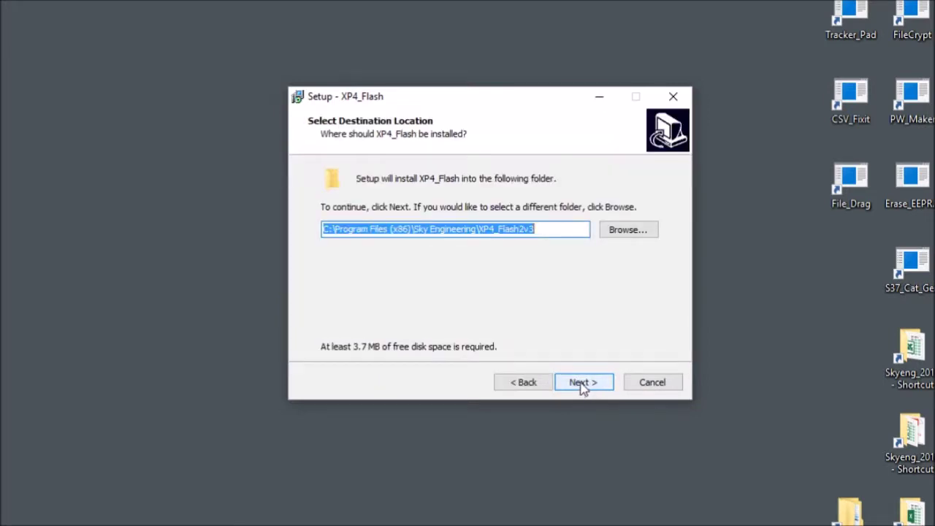
click(583, 384)
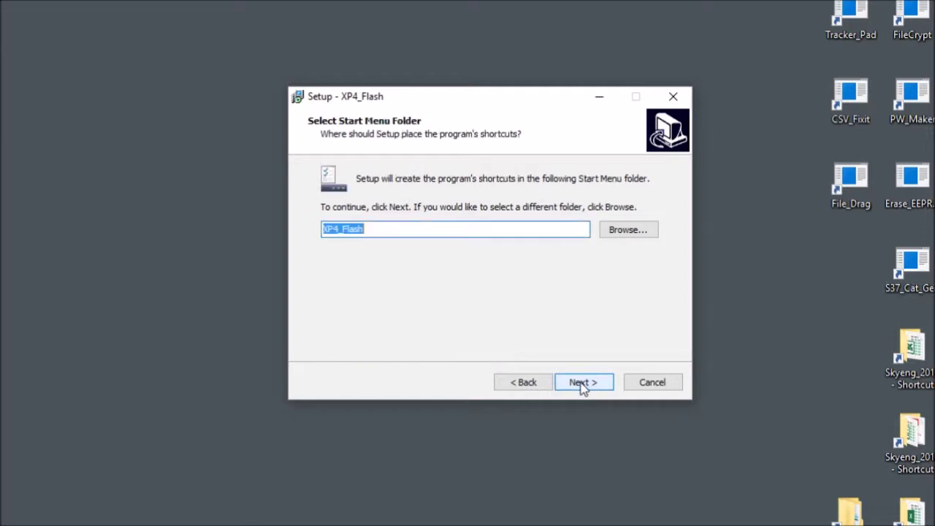
click(583, 386)
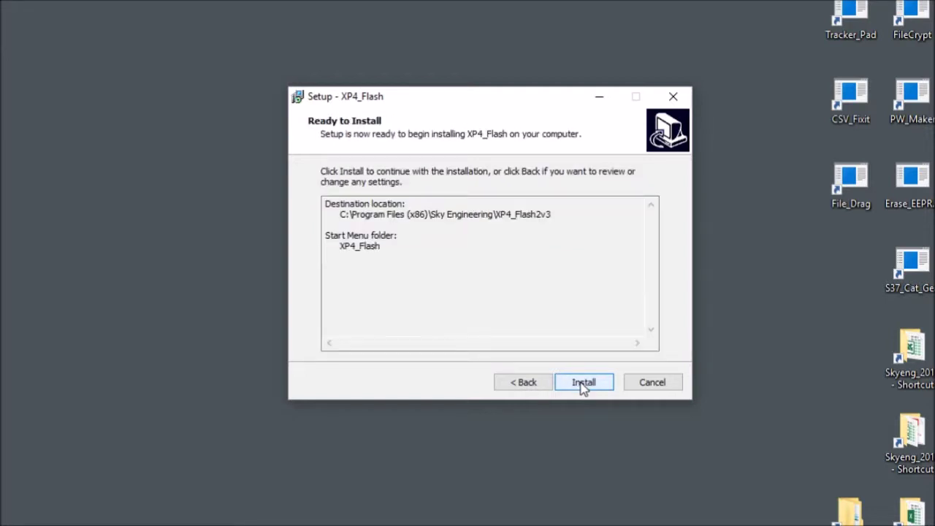
click(582, 386)
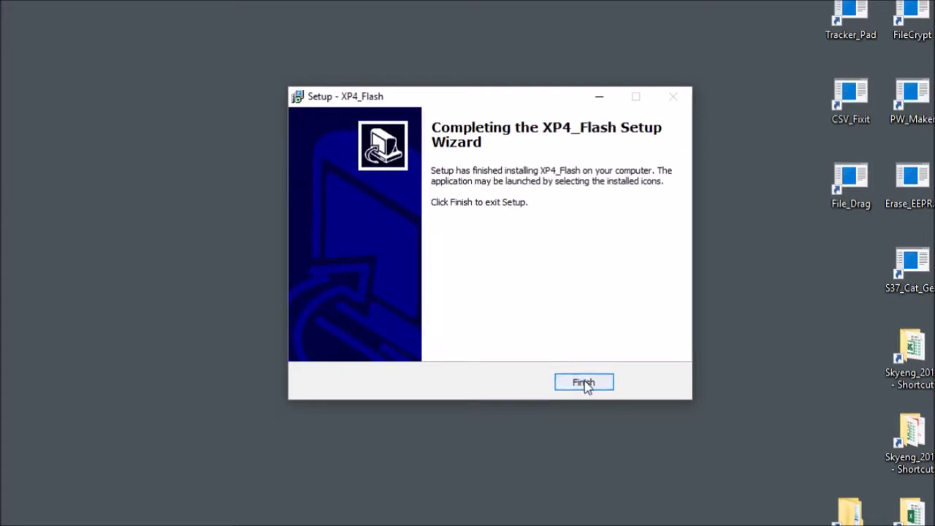
click(584, 383)
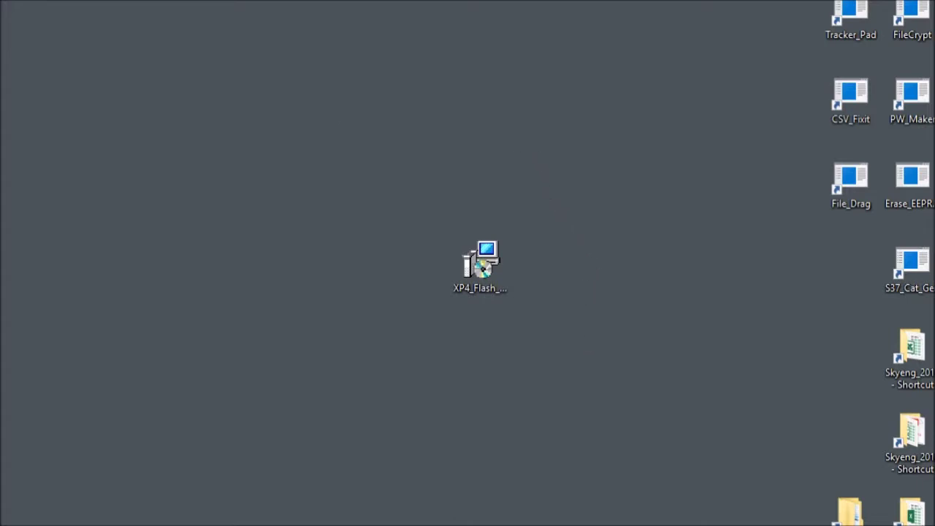
- Place the XP4_Flash shortcut beside the installer icon, launch it and move its window fully into view
drag(134, 56, 577, 242)
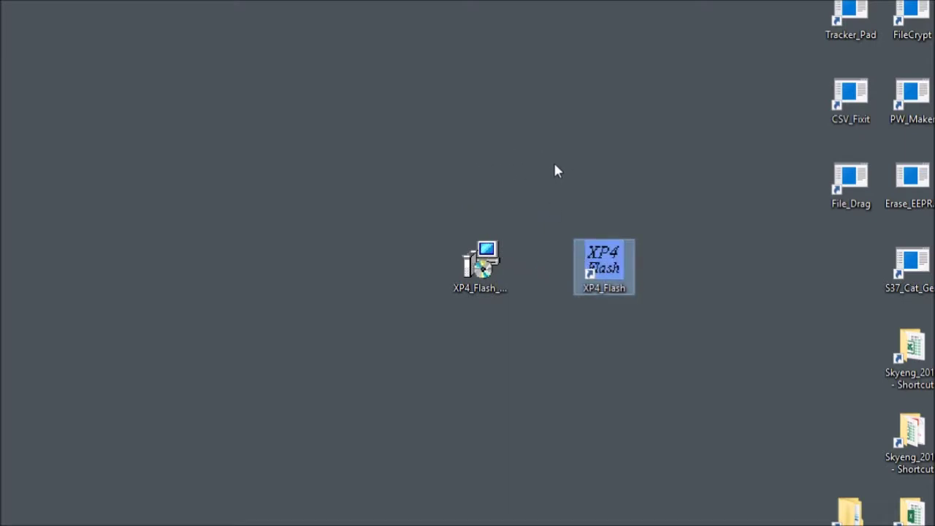
double_click(607, 270)
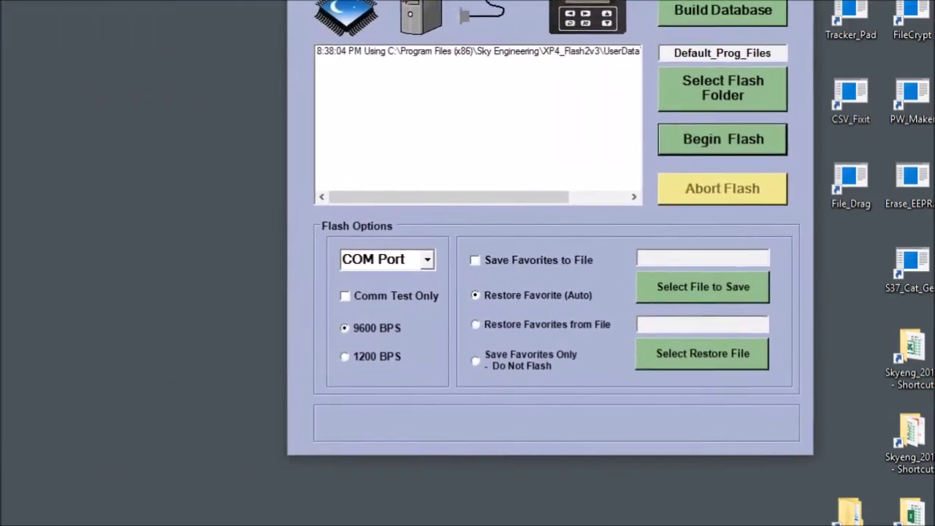
drag(565, 1, 664, 23)
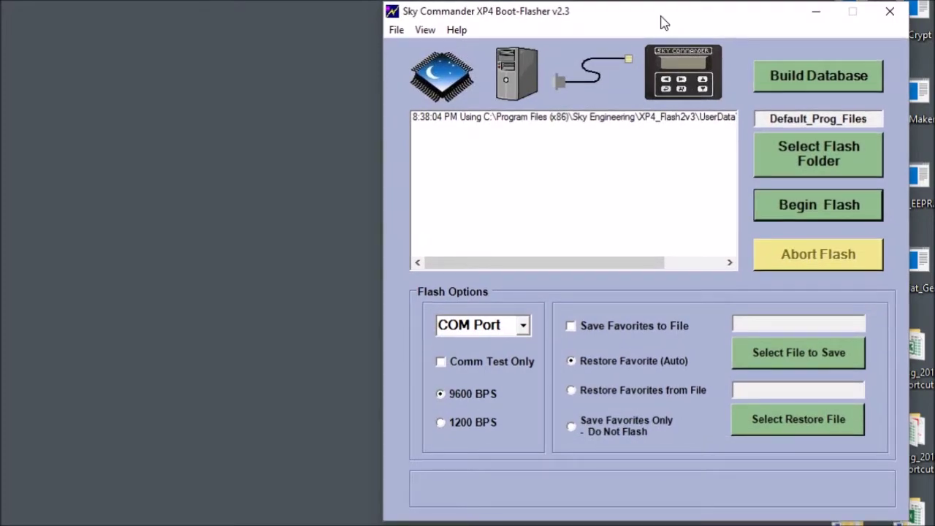
- Set the communication port for flashing to COM3 after refreshing the list of available ports
click(524, 329)
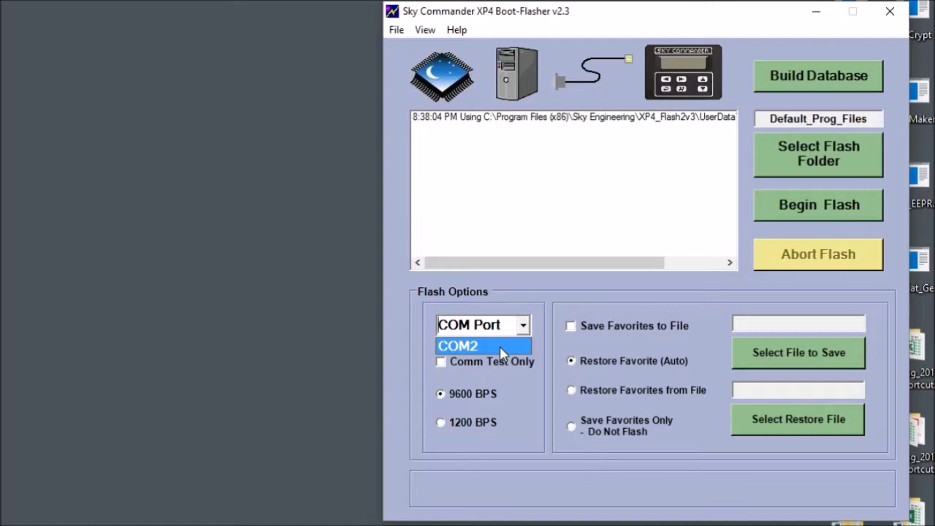
click(526, 329)
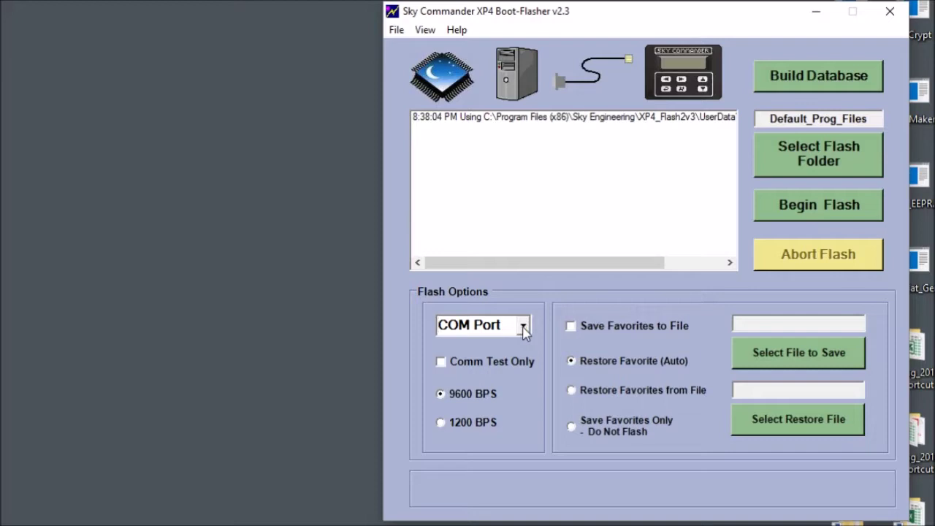
click(524, 329)
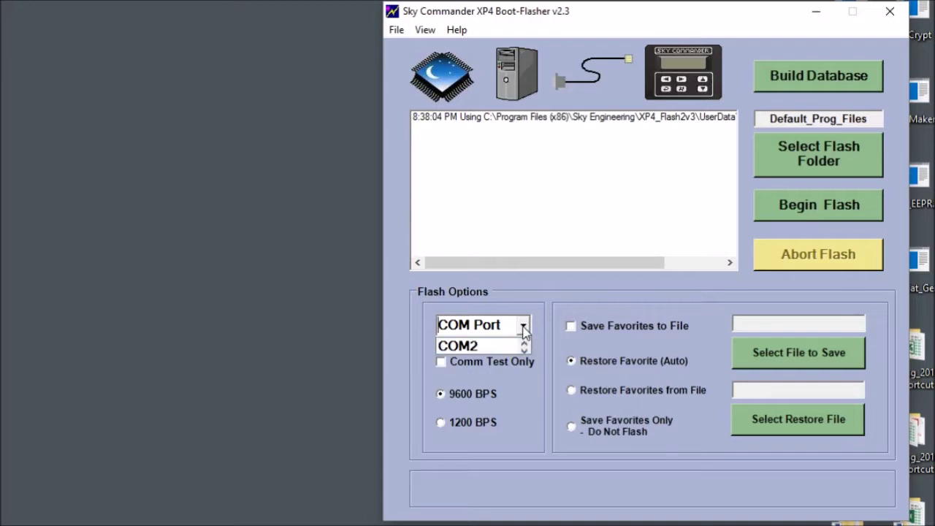
click(524, 329)
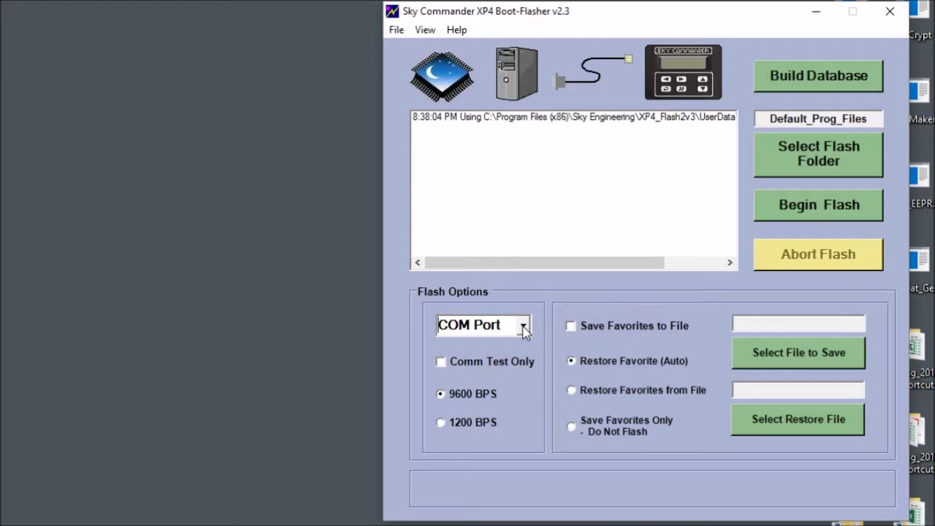
click(524, 329)
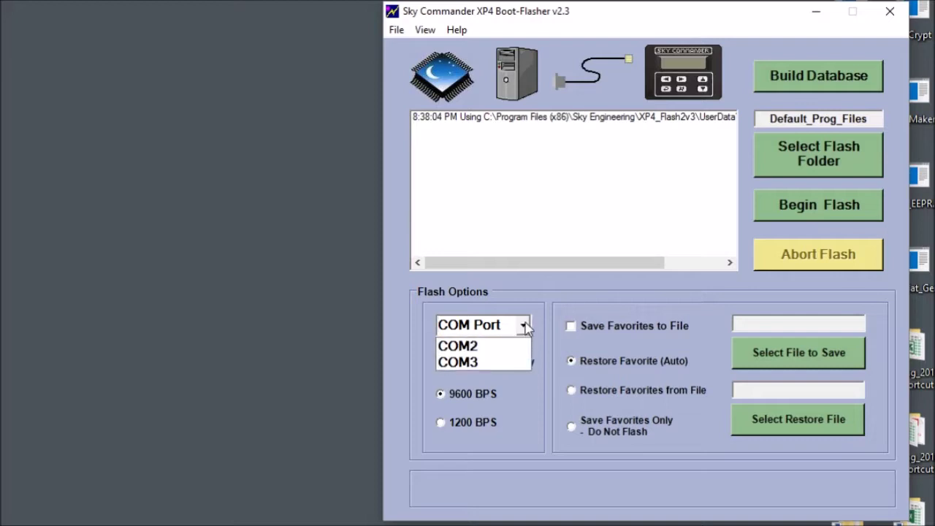
click(489, 363)
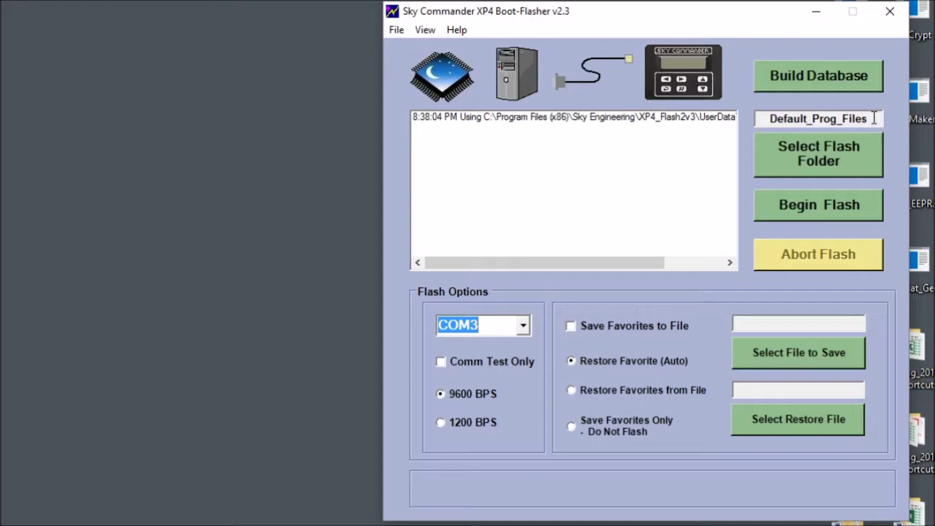
- Choose Default_Prog_Files under XP4_Flash2v3\UserData as the folder for flash programming
click(824, 159)
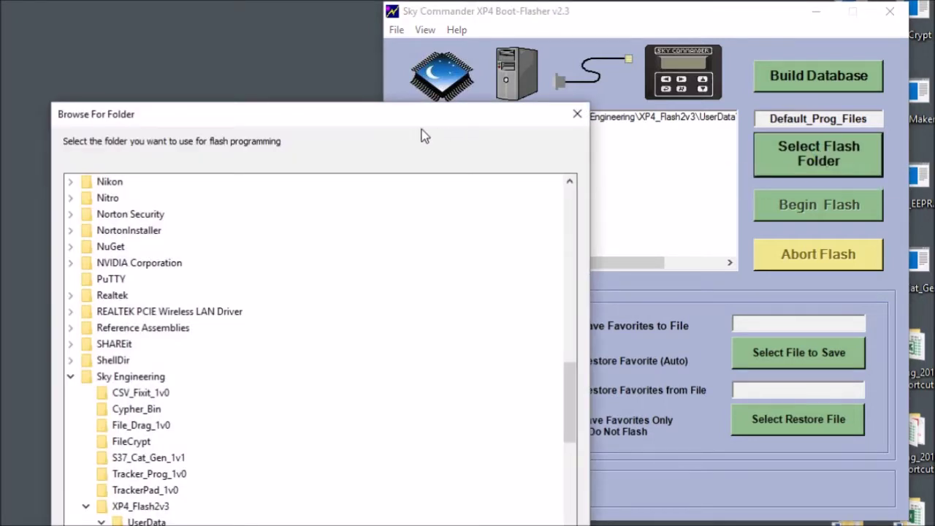
drag(413, 118, 580, 28)
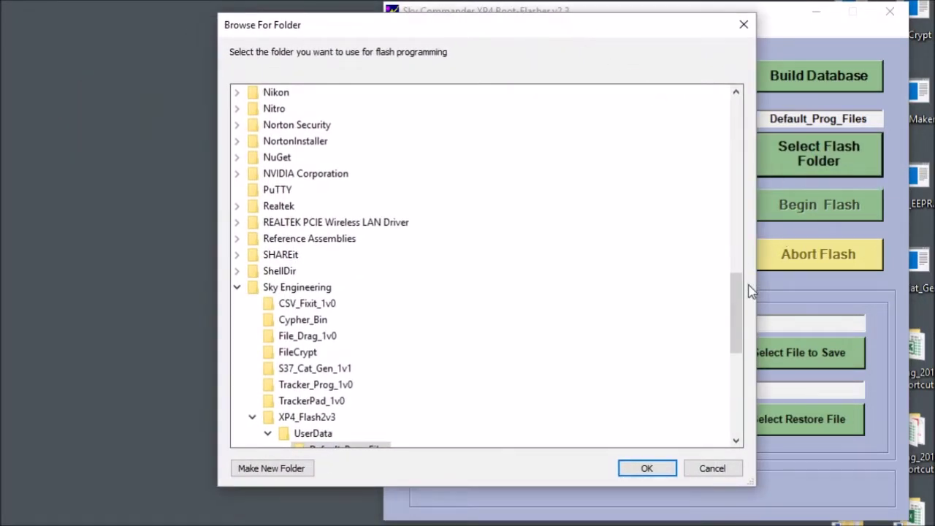
drag(740, 307, 732, 359)
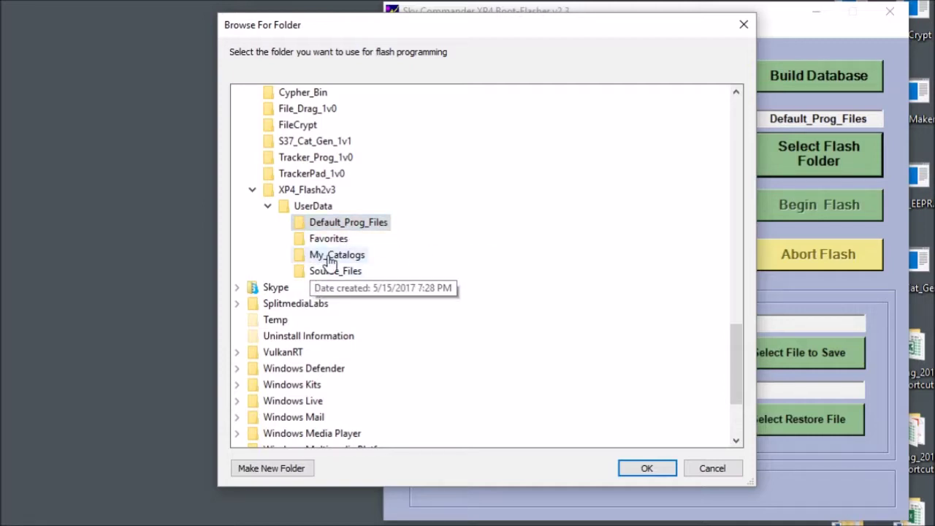
click(330, 262)
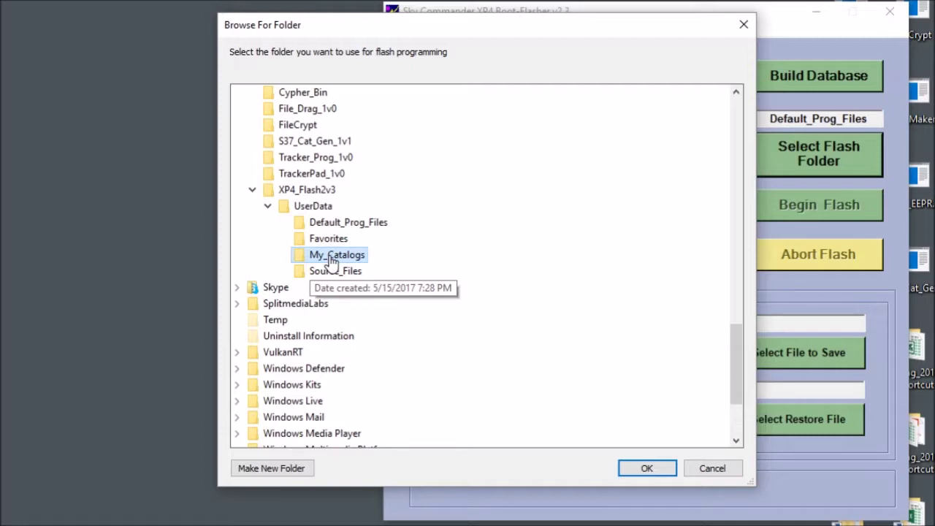
click(357, 229)
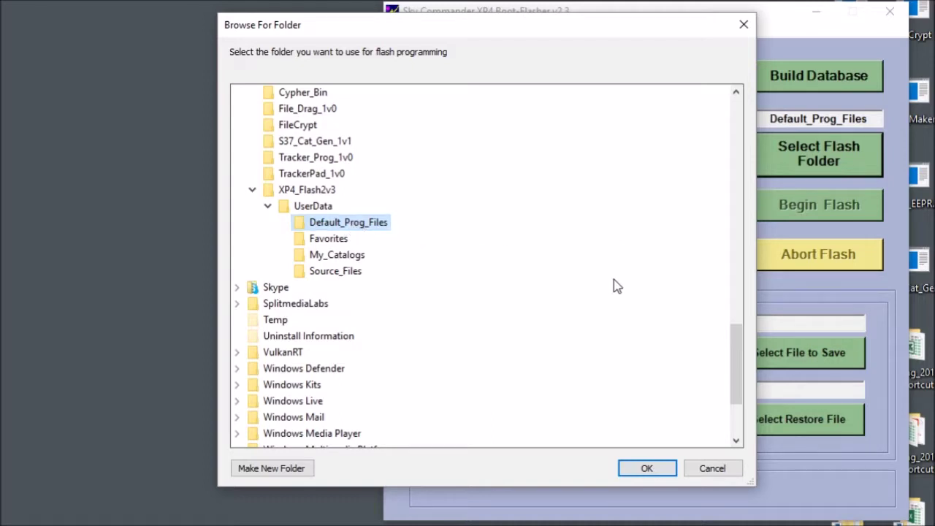
click(651, 471)
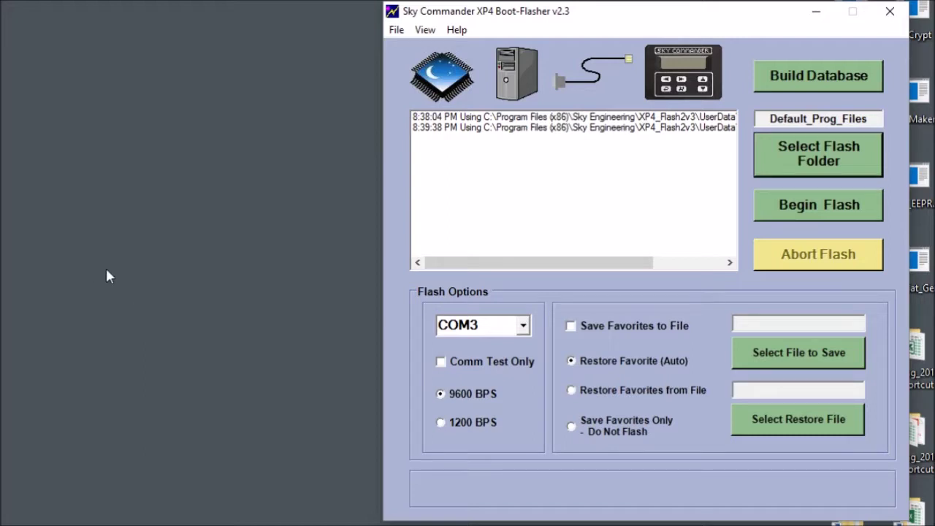
- Flash the Sky Commander with XP4_503_SP02 from Default_Prog_Files, confirming the operation and dismissing the completion message
click(829, 211)
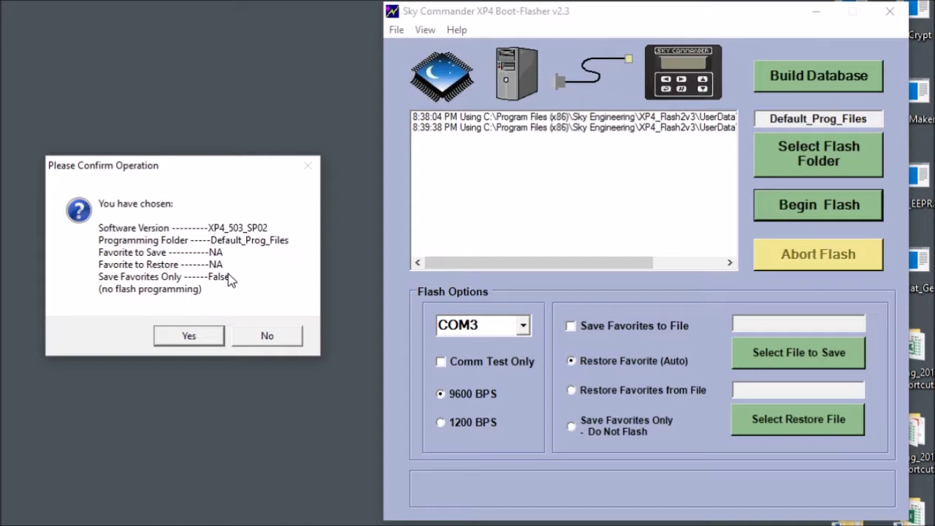
click(189, 337)
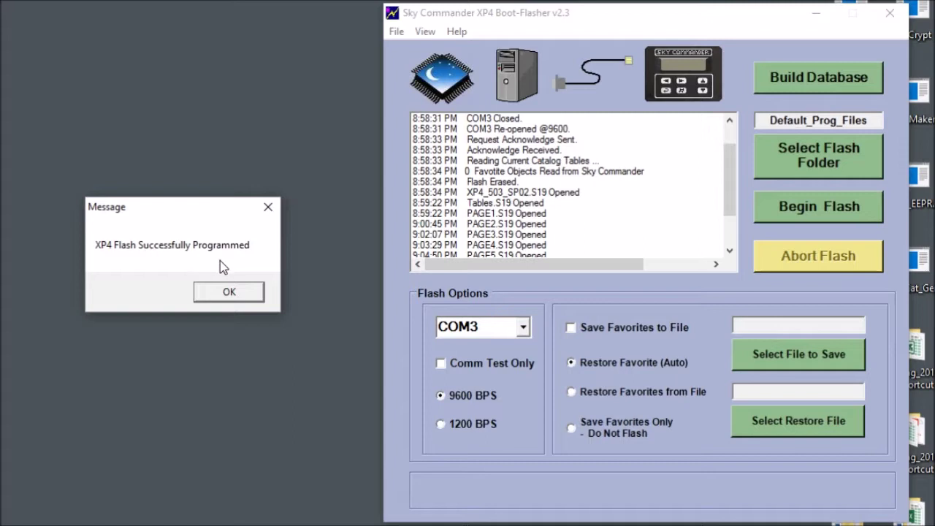
click(240, 296)
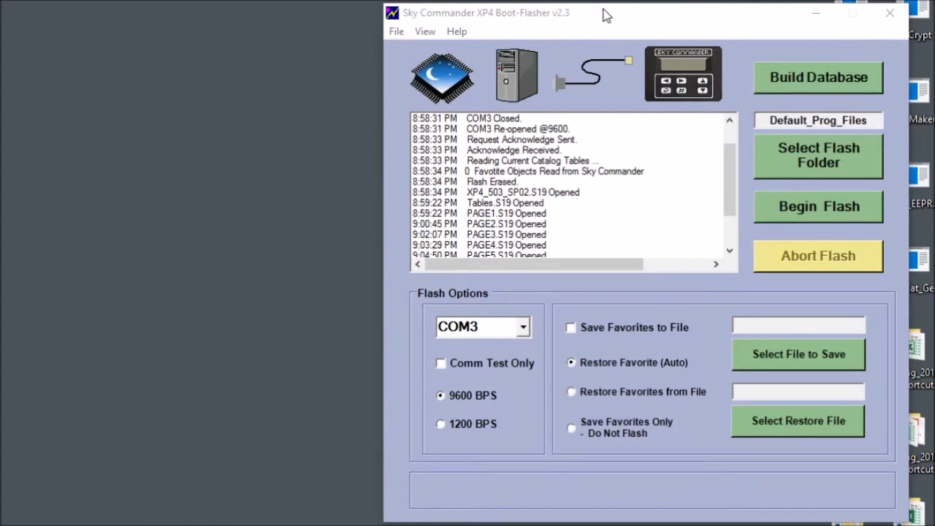
- Open the BootFlasher help and expand the Welcome, Building the Flash Files, Flashing XP4 and Miscellaneous Topics sections
click(455, 31)
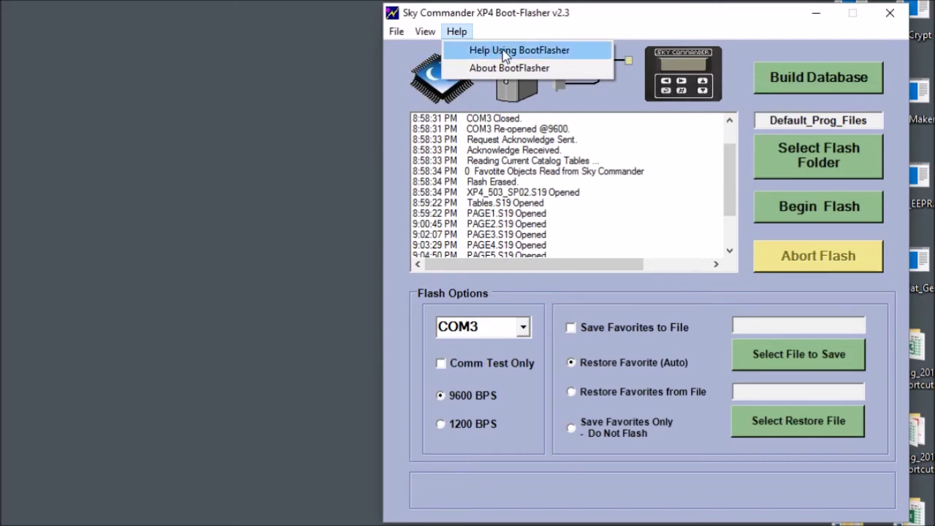
click(504, 52)
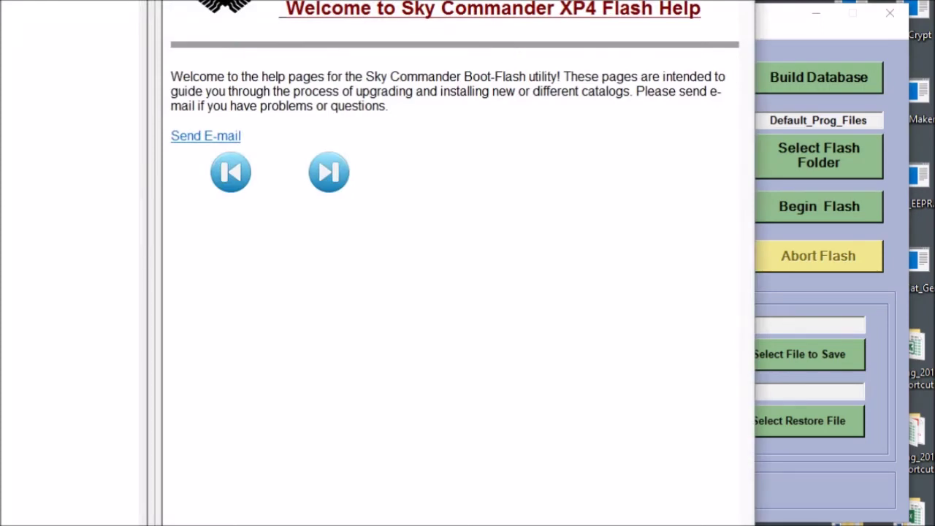
drag(317, 0, 494, 53)
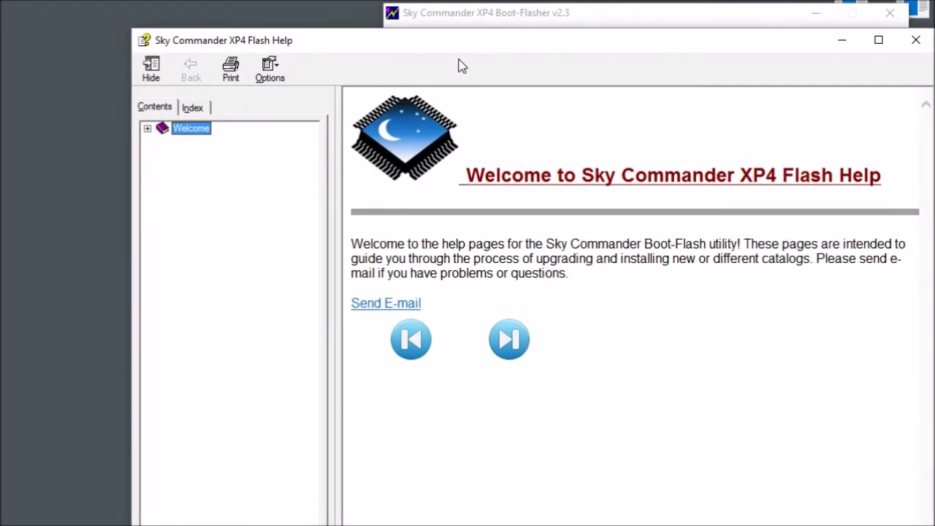
click(147, 129)
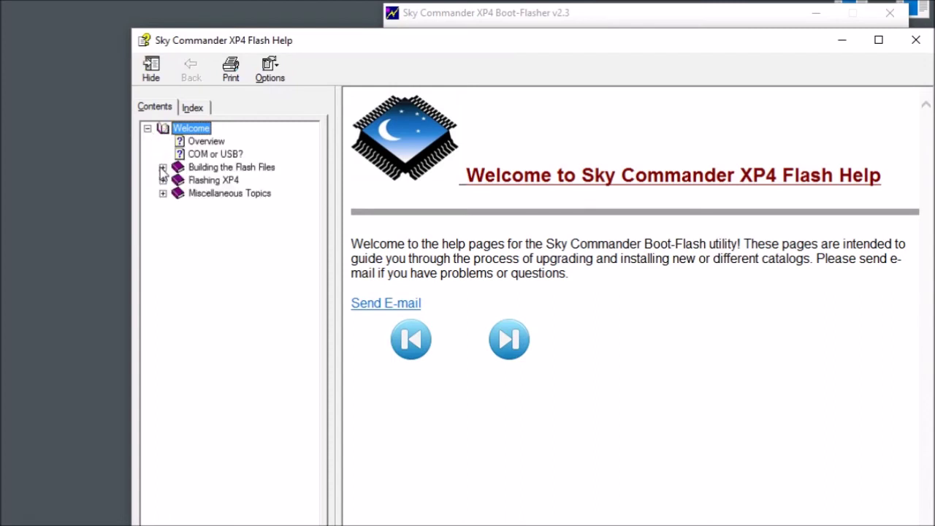
click(162, 168)
click(162, 219)
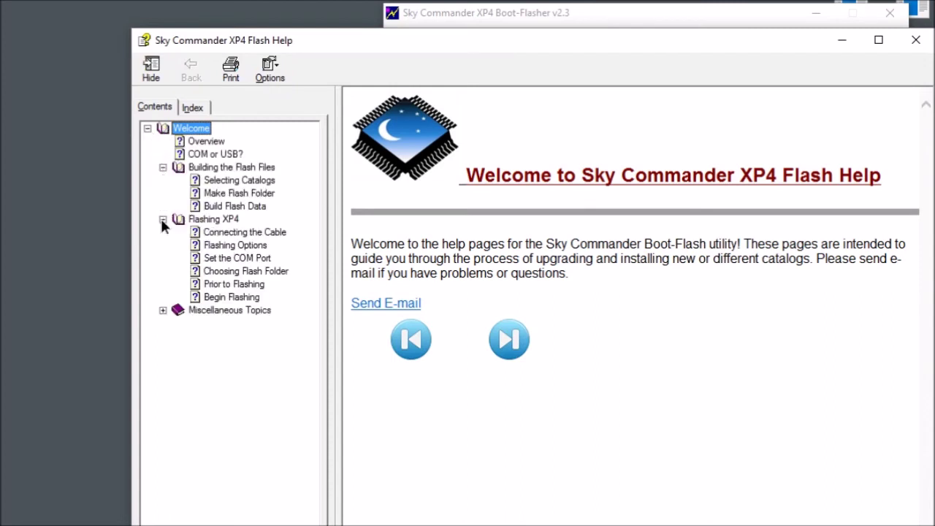
click(162, 310)
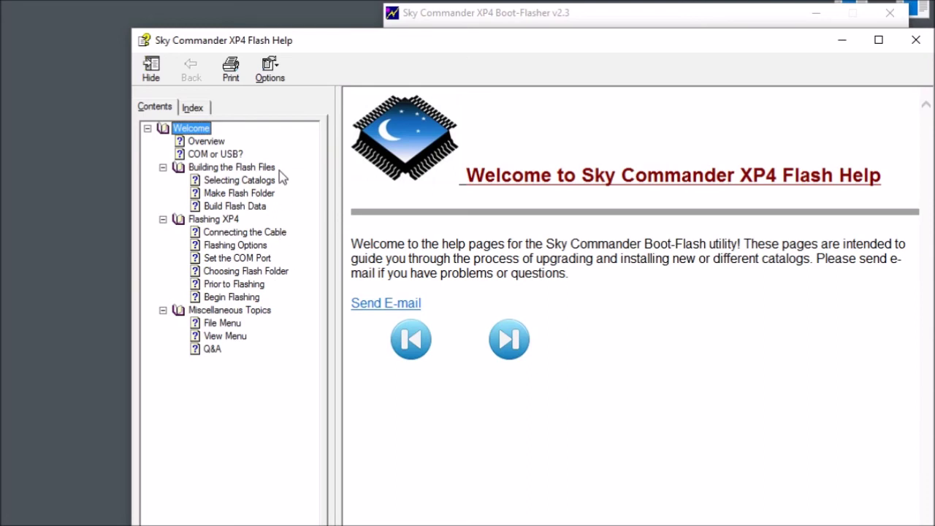